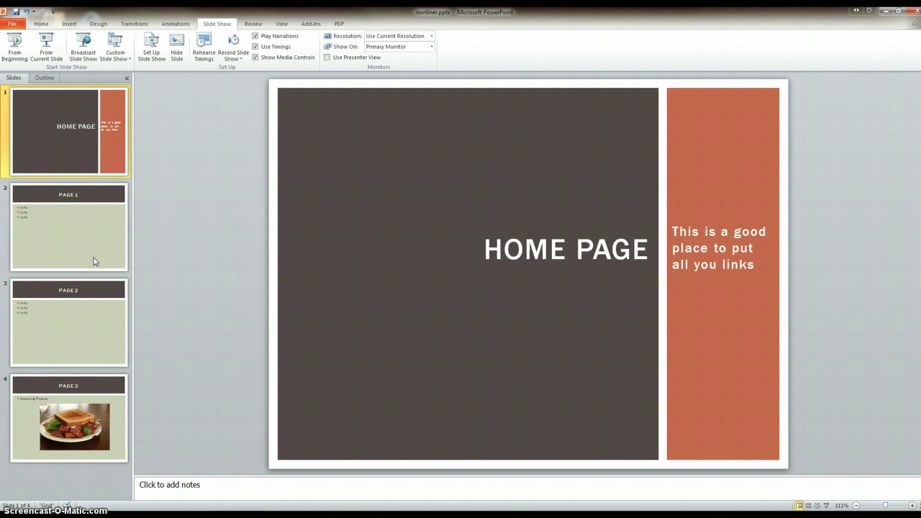
# Step: Copy the title text 'PAGE 1' from the Page 1 slide
pyautogui.click(78, 235)
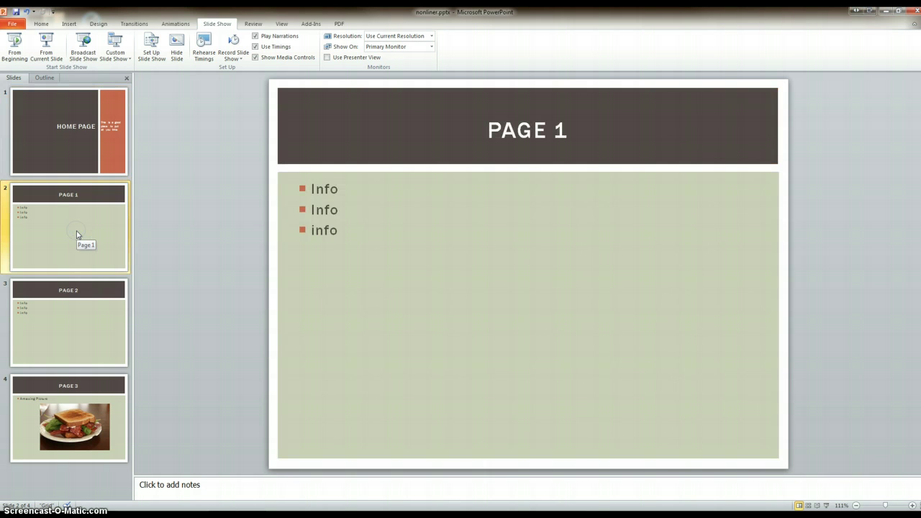
pyautogui.click(63, 110)
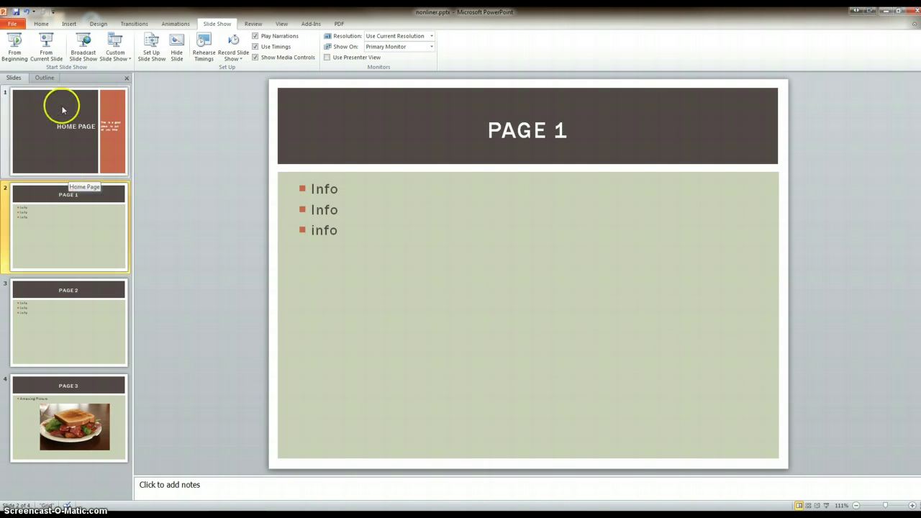
pyautogui.click(529, 132)
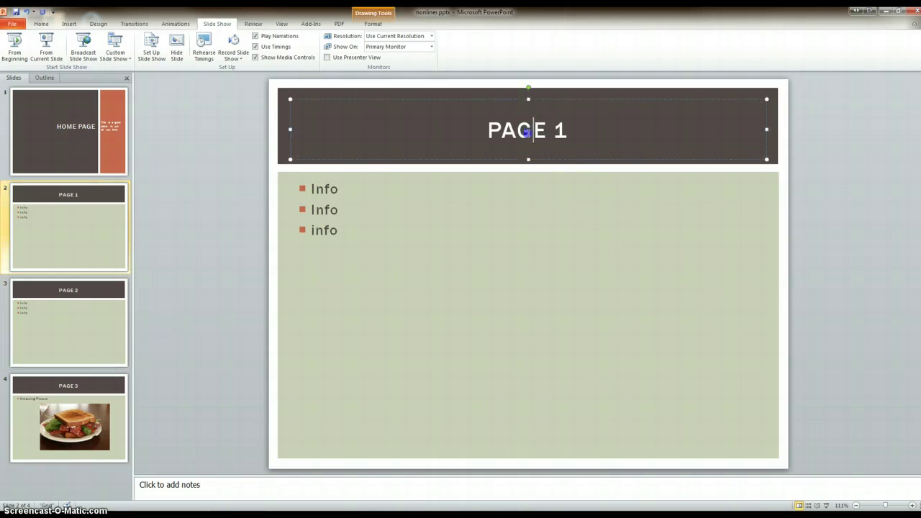
pyautogui.moveTo(571, 134); pyautogui.dragTo(532, 128)
pyautogui.rightClick(510, 131)
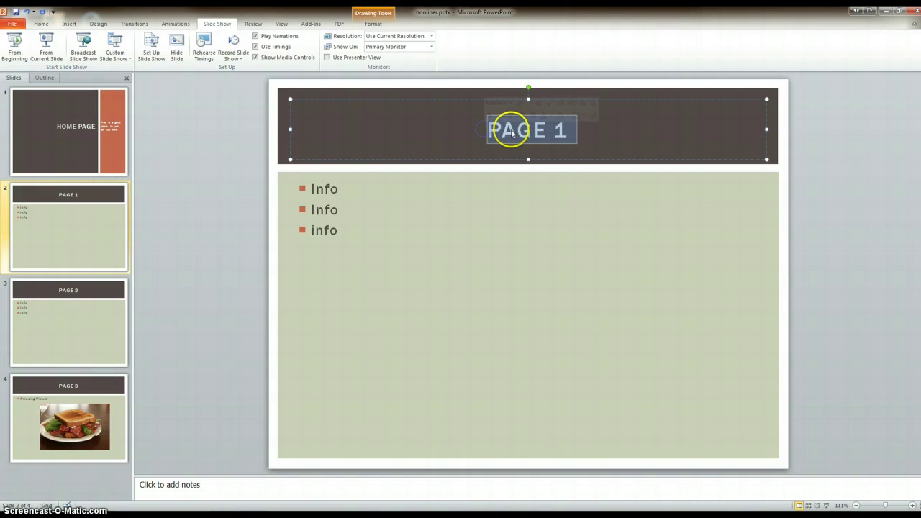
pyautogui.click(536, 147)
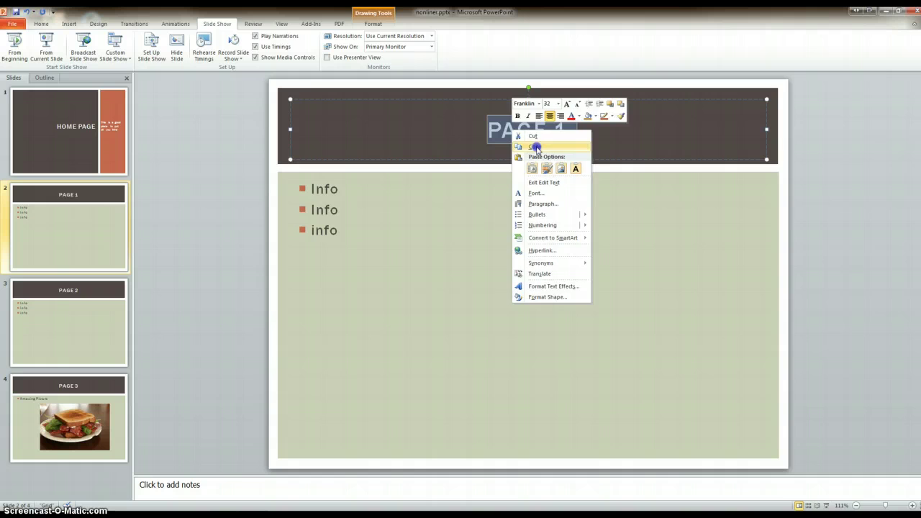
# Step: Paste the Page 1 text onto the Home Page slide using the destination theme, and move it to the lower left
pyautogui.click(53, 141)
pyautogui.rightClick(401, 178)
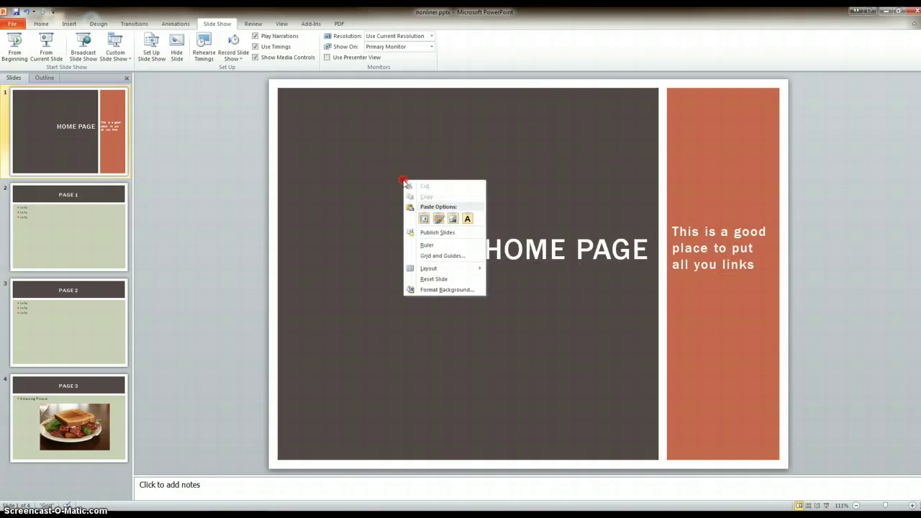
pyautogui.click(426, 216)
pyautogui.click(535, 267)
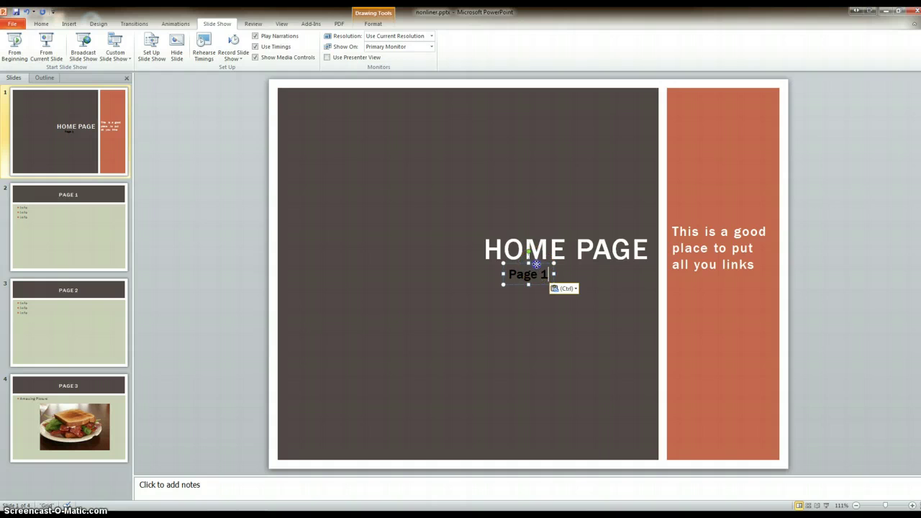
pyautogui.moveTo(536, 264)
pyautogui.mouseDown()
pyautogui.moveTo(376, 225)
pyautogui.moveTo(364, 134)
pyautogui.moveTo(634, 159)
pyautogui.moveTo(493, 133)
pyautogui.moveTo(329, 287)
pyautogui.moveTo(399, 323)
pyautogui.moveTo(344, 303)
pyautogui.mouseUp()
pyautogui.click(500, 322)
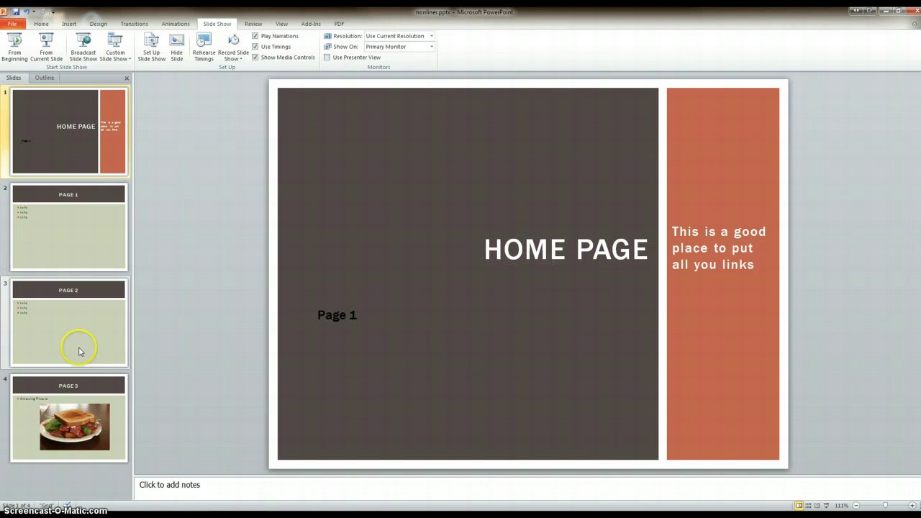
# Step: Copy the title text 'PAGE 2' from the Page 2 slide
pyautogui.click(80, 351)
pyautogui.click(541, 125)
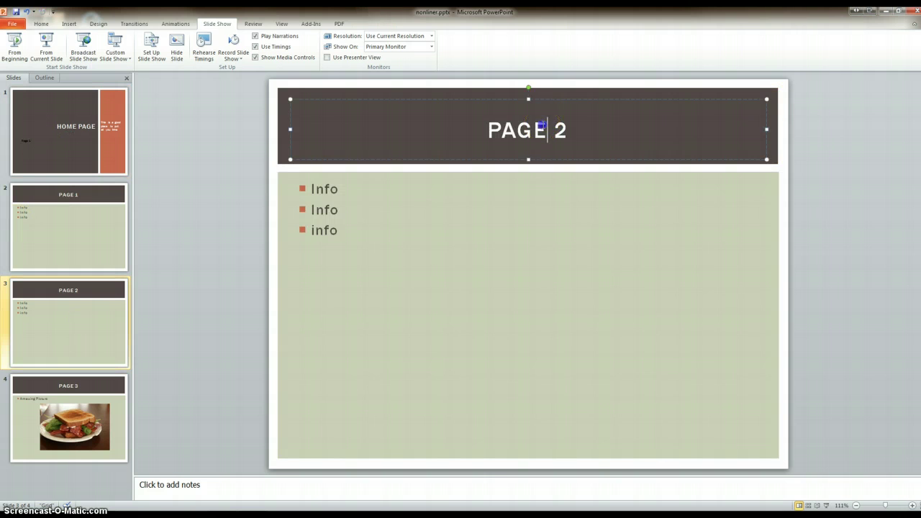
pyautogui.click(576, 130)
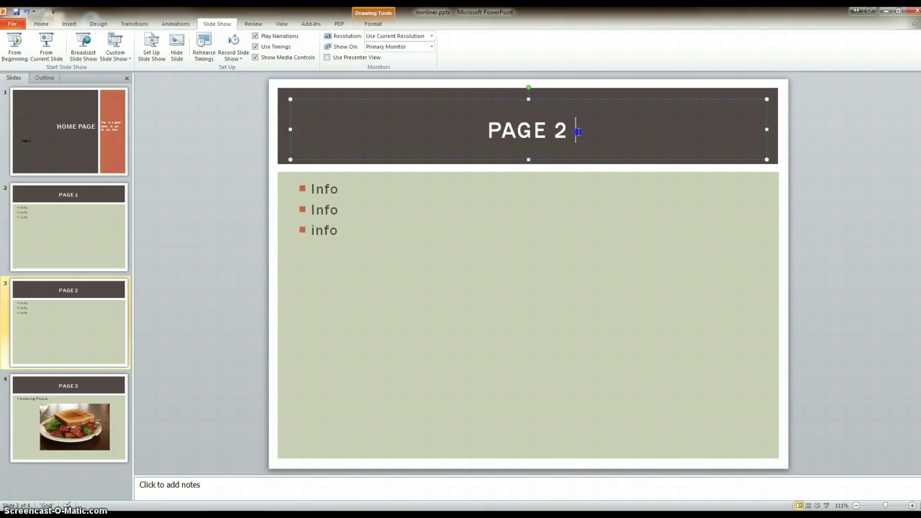
pyautogui.moveTo(578, 132); pyautogui.dragTo(525, 124)
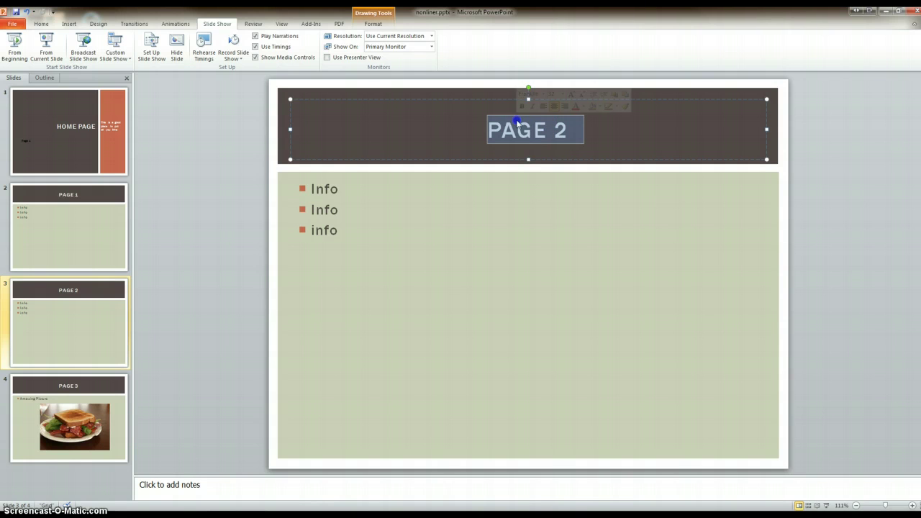
pyautogui.rightClick(519, 125)
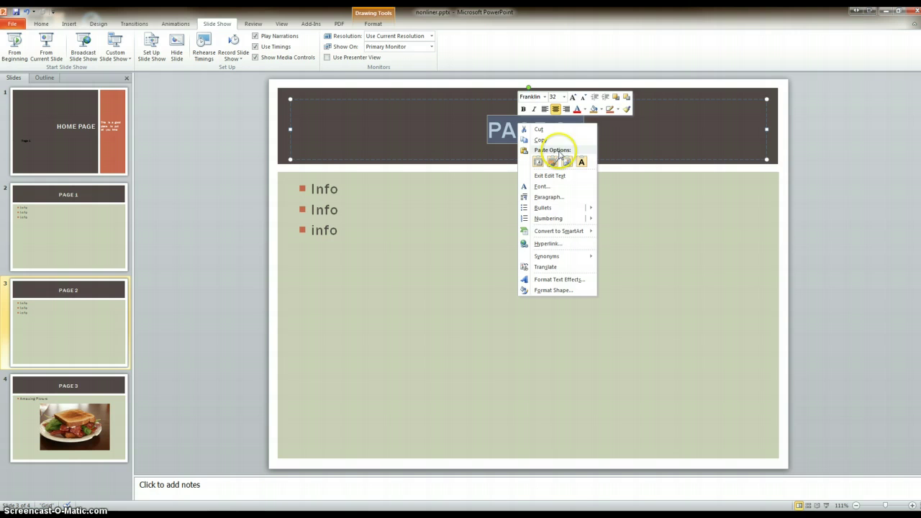
pyautogui.click(537, 137)
# Step: Paste the Page 2 text onto the Home Page with the destination theme, directly below Page 1
pyautogui.click(52, 150)
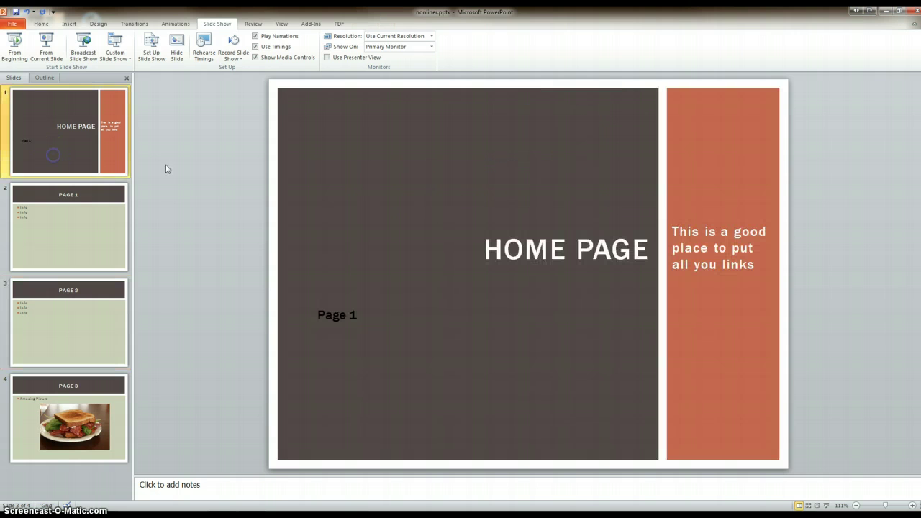
pyautogui.rightClick(418, 210)
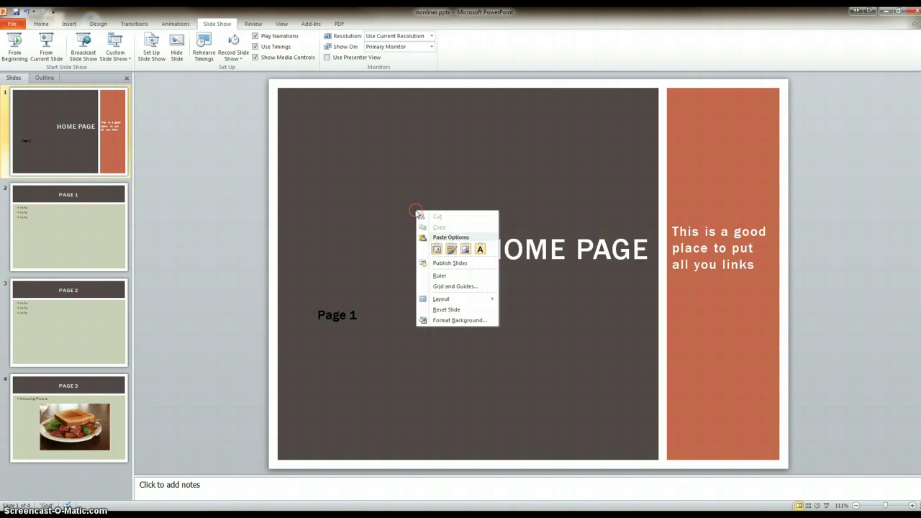
pyautogui.click(437, 248)
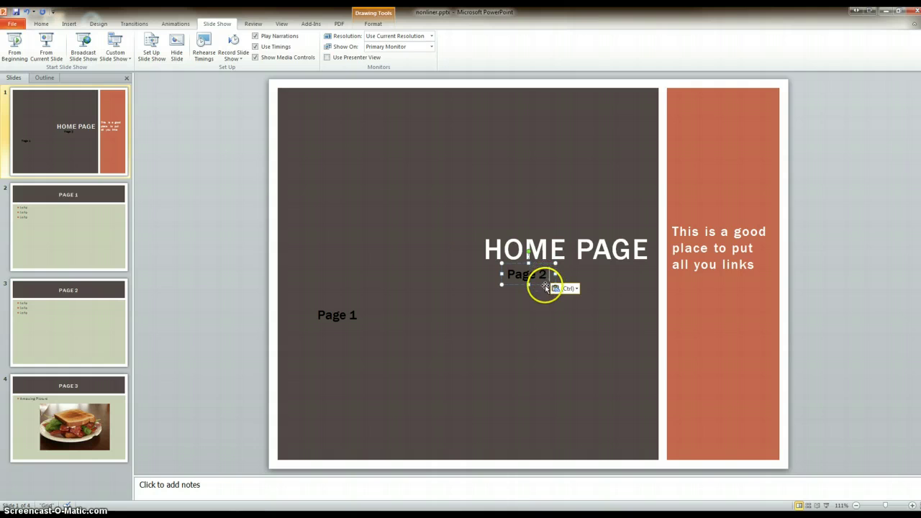
pyautogui.moveTo(546, 284)
pyautogui.mouseDown()
pyautogui.moveTo(346, 347)
pyautogui.moveTo(363, 350)
pyautogui.mouseUp()
pyautogui.click(447, 352)
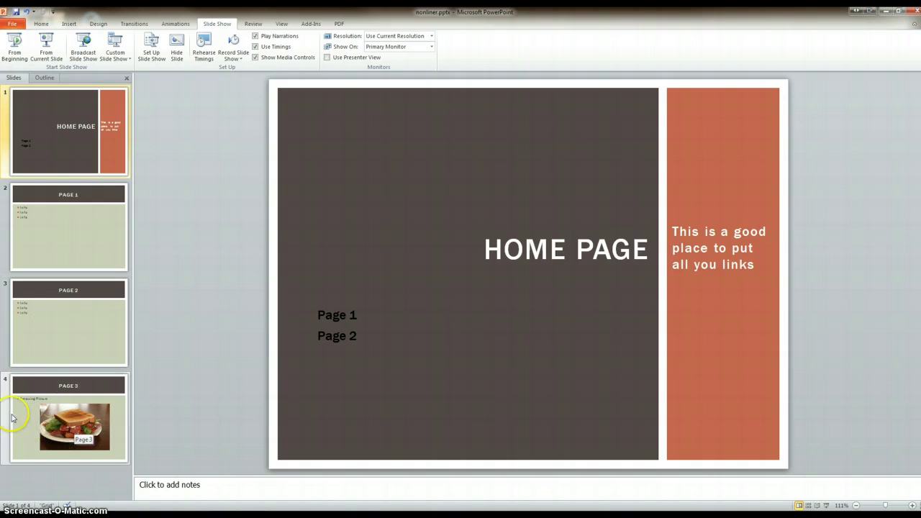
# Step: Copy the title text 'PAGE 3' from the sandwich-picture Page 3 slide
pyautogui.click(34, 424)
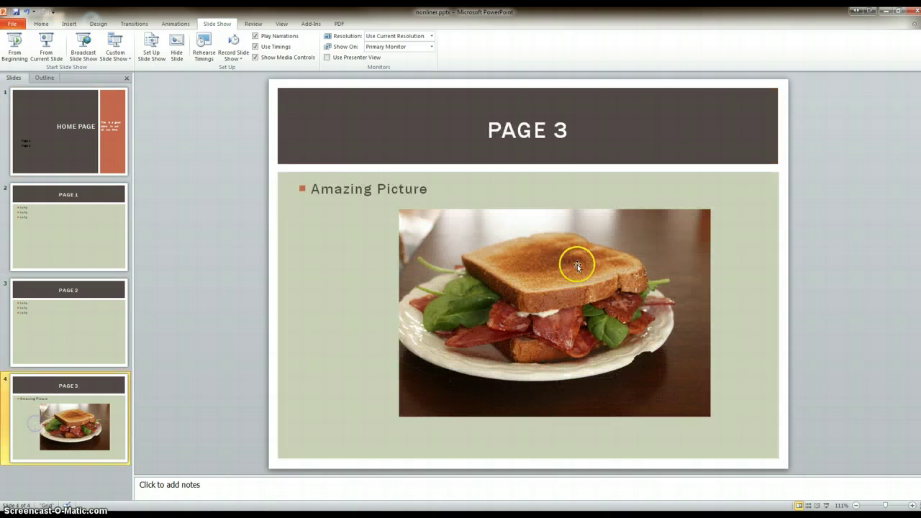
pyautogui.click(567, 126)
pyautogui.moveTo(575, 128); pyautogui.dragTo(487, 130)
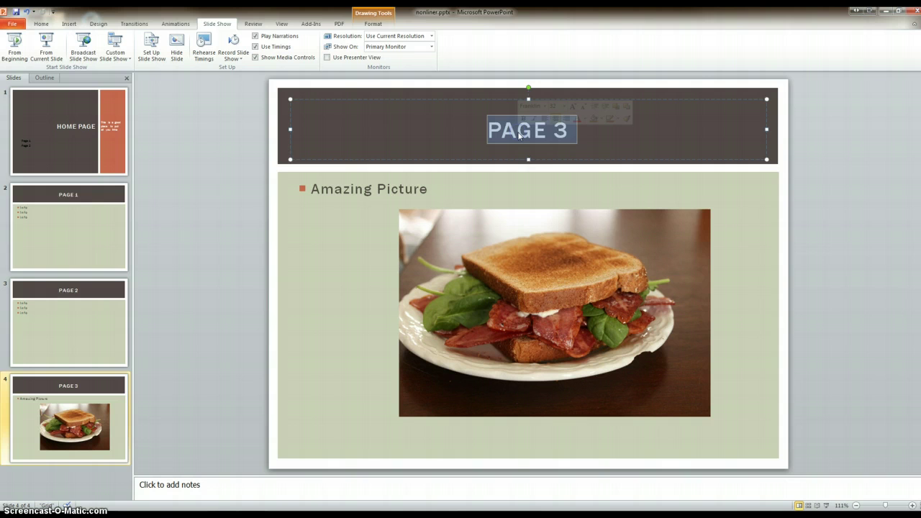
pyautogui.rightClick(521, 133)
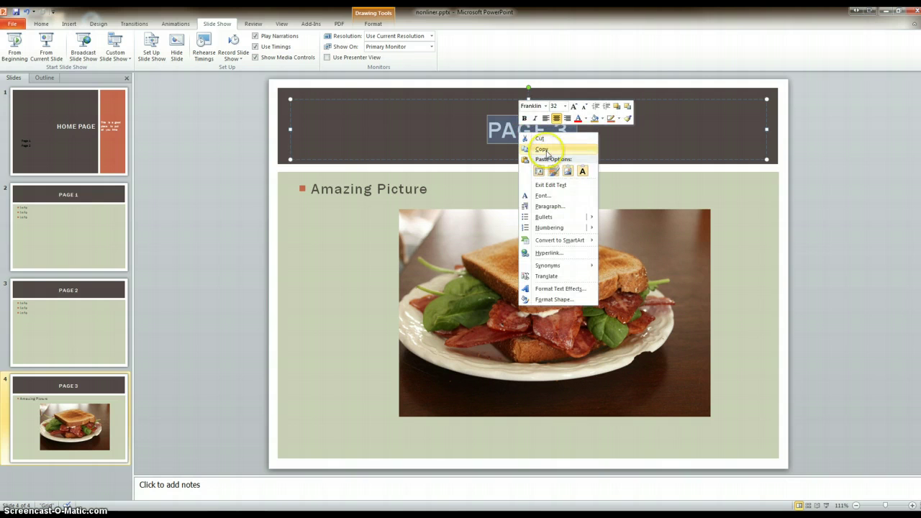
pyautogui.click(541, 149)
# Step: Paste the Page 3 text onto the Home Page with the destination theme, beneath Page 2
pyautogui.click(76, 154)
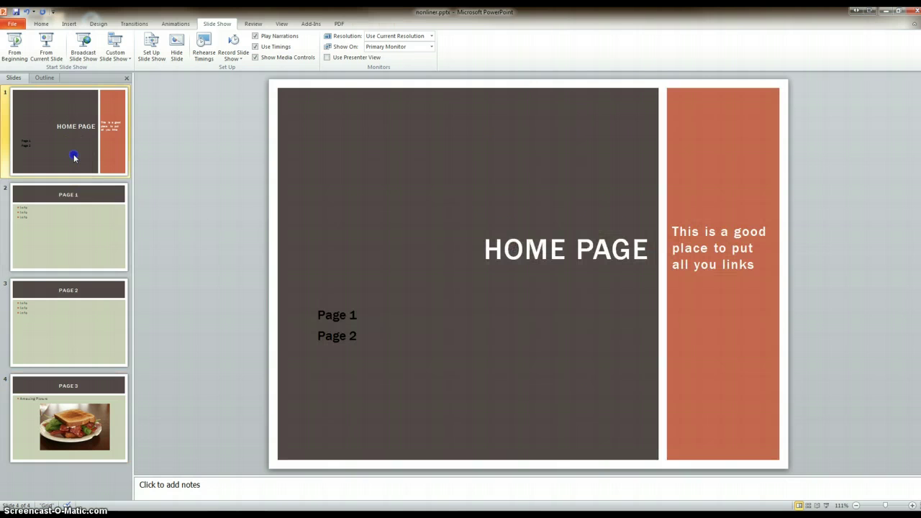
pyautogui.rightClick(424, 388)
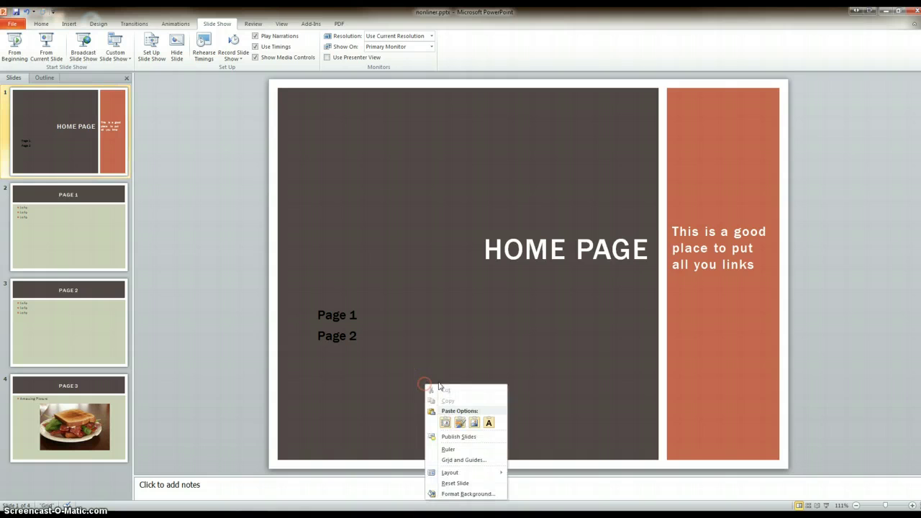
pyautogui.click(447, 419)
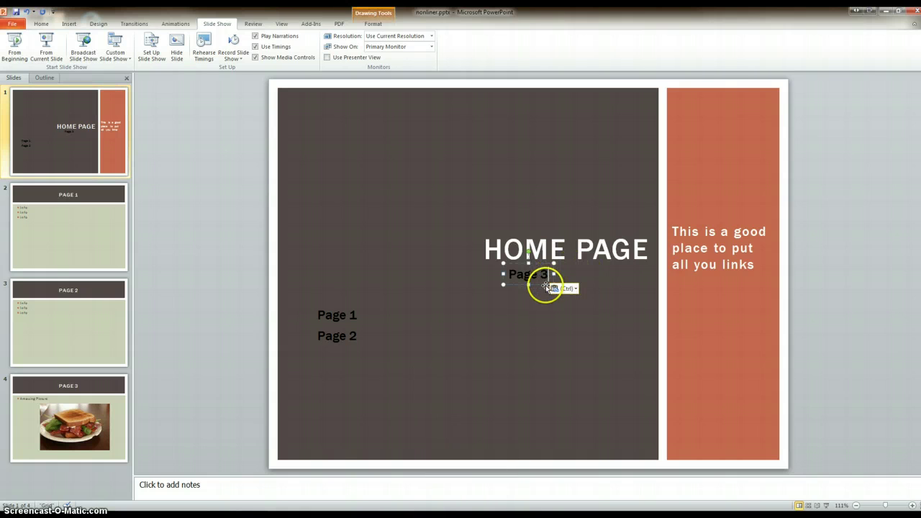
pyautogui.moveTo(545, 284); pyautogui.dragTo(360, 365)
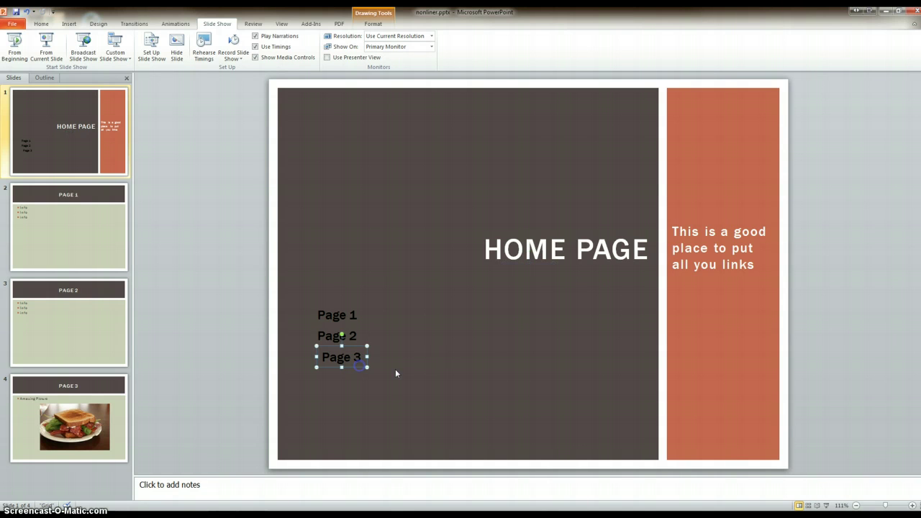
# Step: Hyperlink the Home Page's 'Page 1' text to slide '2. Page 1' under Place in This Document
pyautogui.click(499, 364)
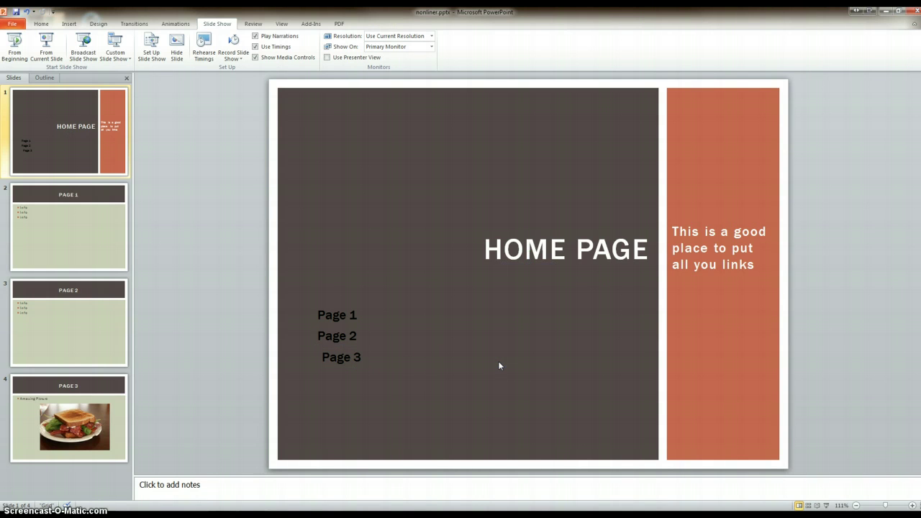
pyautogui.click(334, 317)
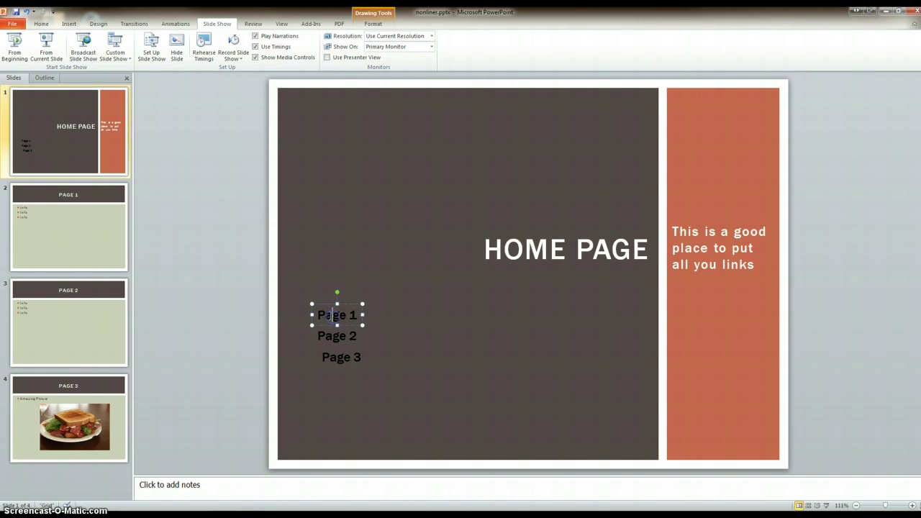
pyautogui.moveTo(363, 316); pyautogui.dragTo(338, 323)
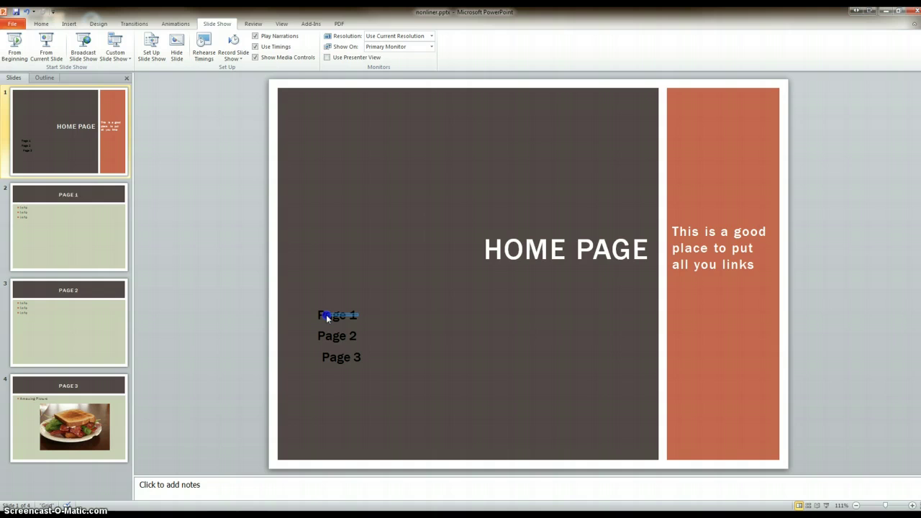
pyautogui.click(345, 316)
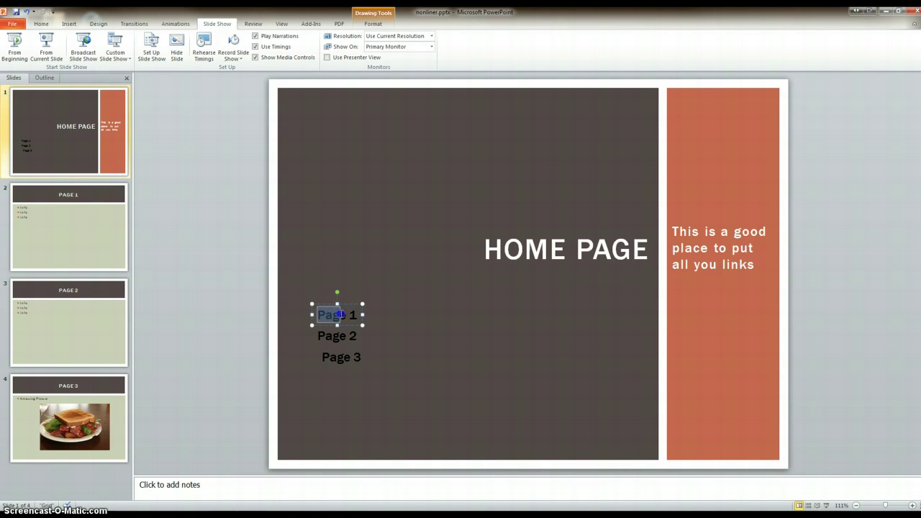
pyautogui.rightClick(353, 316)
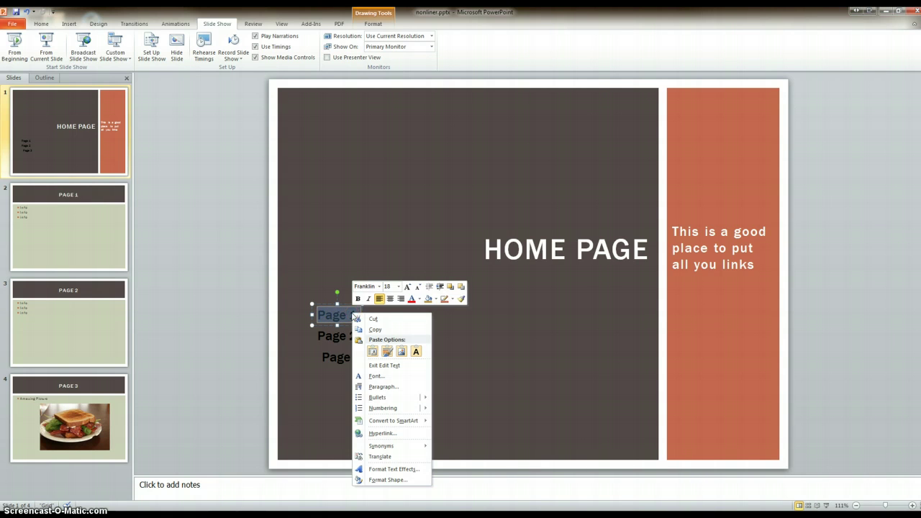
pyautogui.click(389, 434)
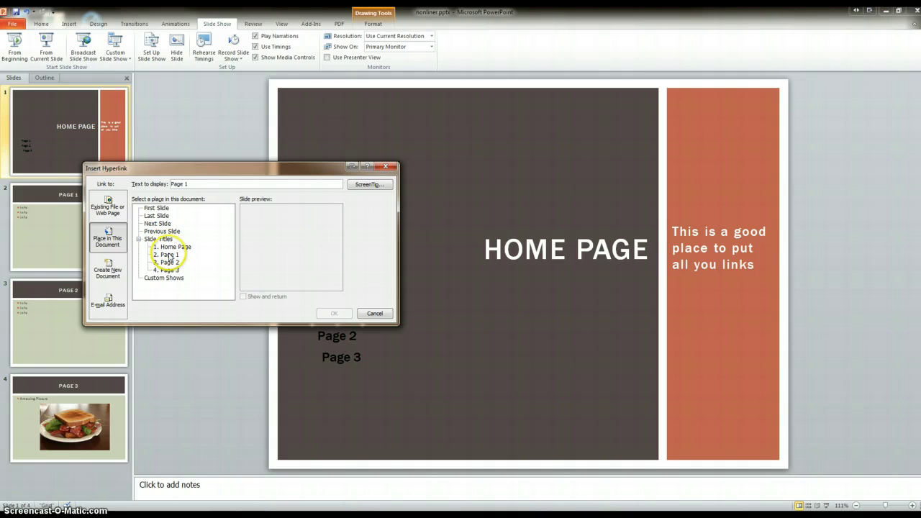
pyautogui.click(167, 254)
# Step: Confirm the Page 1 link, then hyperlink the 'Page 2' text to the Page 2 slide
pyautogui.click(336, 314)
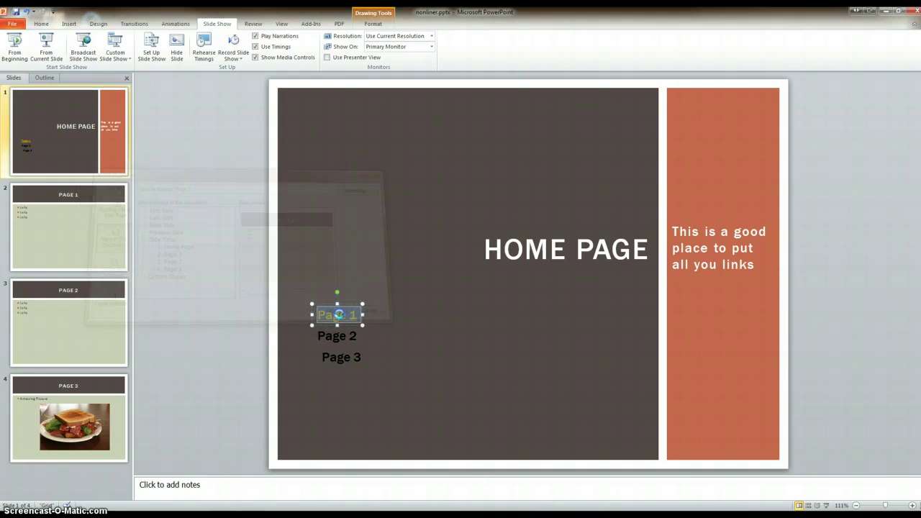
pyautogui.click(350, 335)
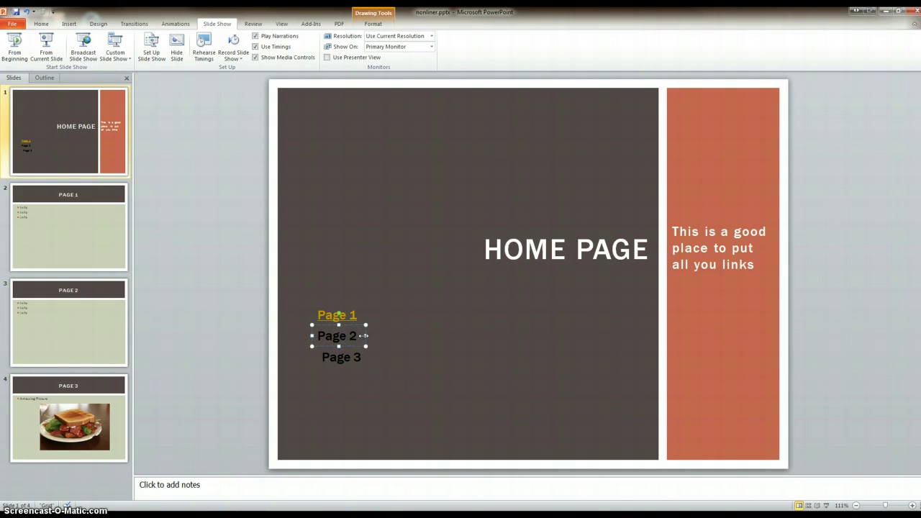
pyautogui.moveTo(360, 335); pyautogui.dragTo(323, 330)
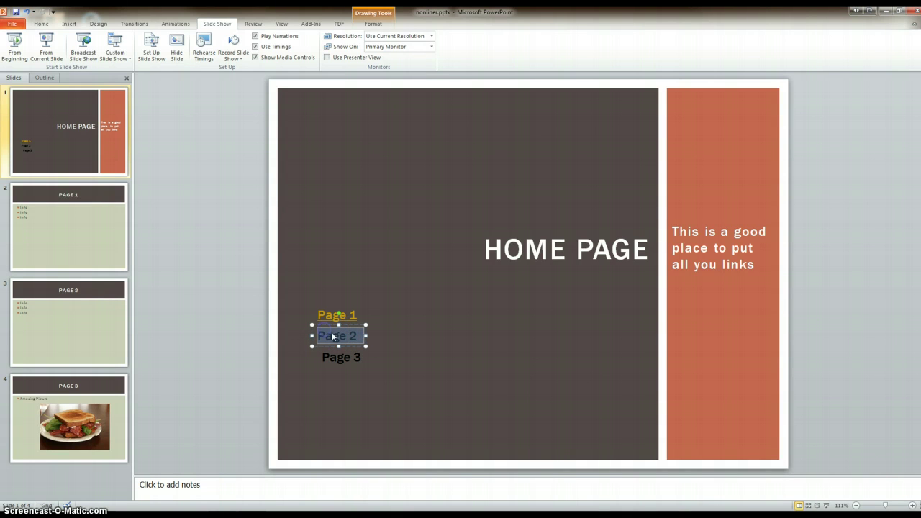
pyautogui.rightClick(336, 337)
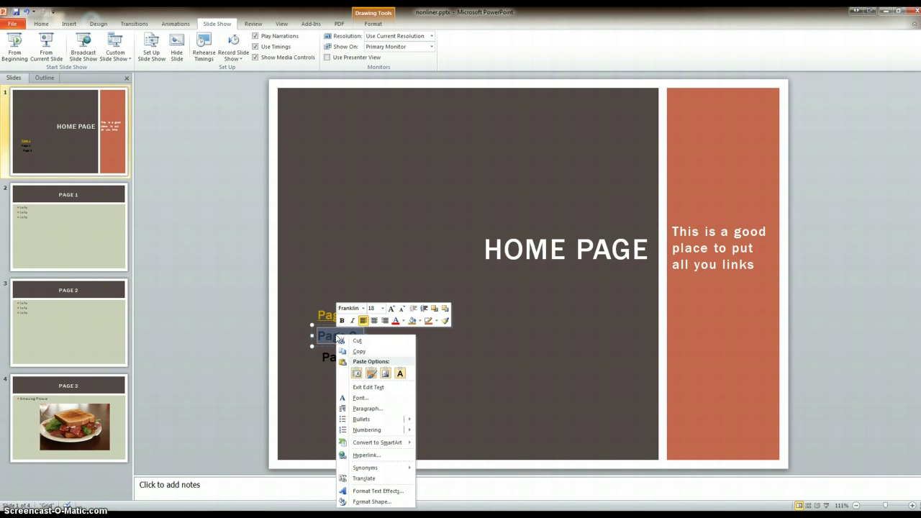
pyautogui.click(367, 456)
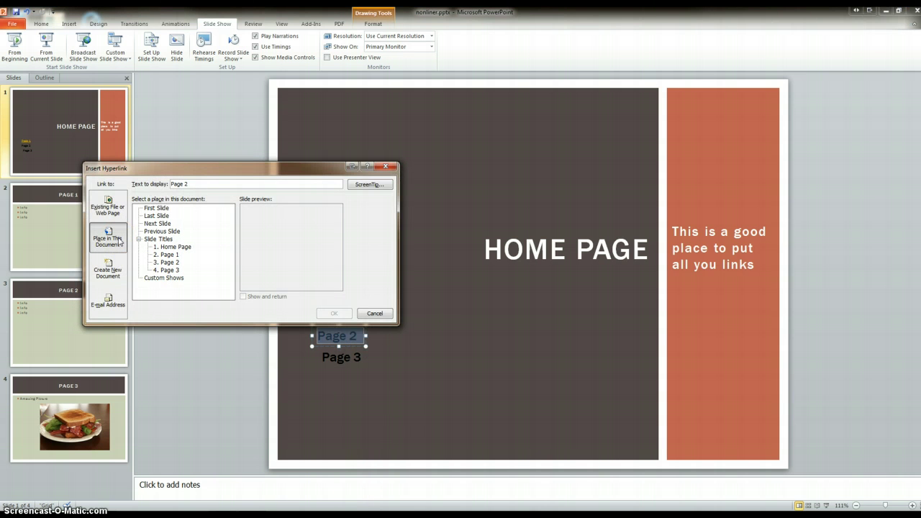
pyautogui.click(167, 262)
pyautogui.click(333, 315)
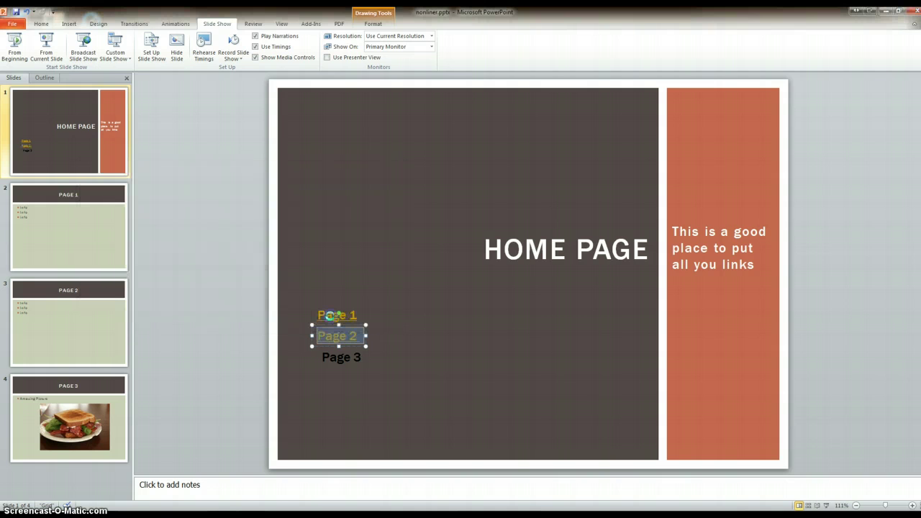
# Step: Hyperlink the 'Page 3' text to the Page 3 slide, then display the Page 1 slide
pyautogui.moveTo(352, 358); pyautogui.dragTo(364, 359)
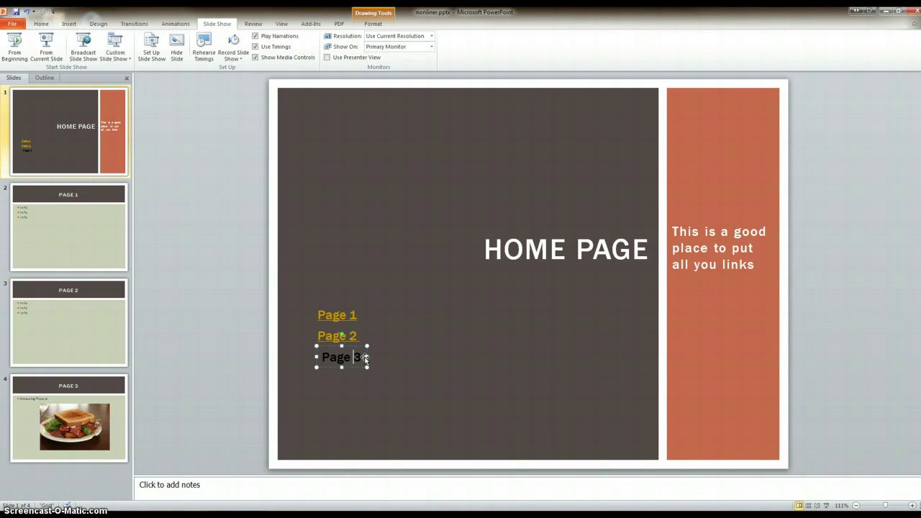
pyautogui.tripleClick(344, 357)
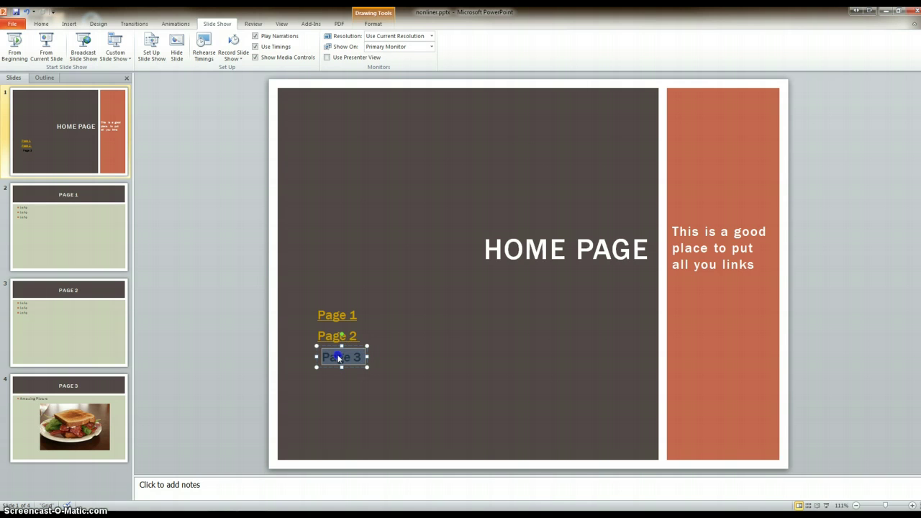
pyautogui.rightClick(340, 358)
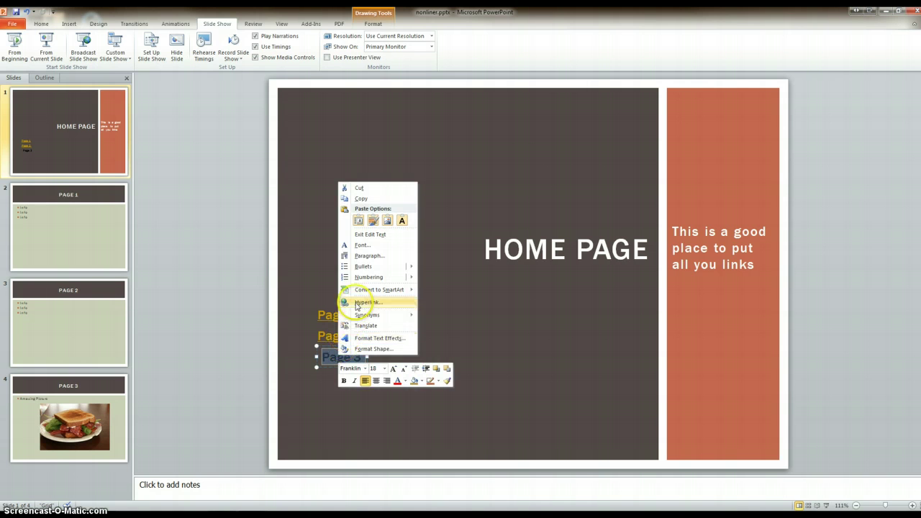
pyautogui.click(357, 304)
pyautogui.click(166, 270)
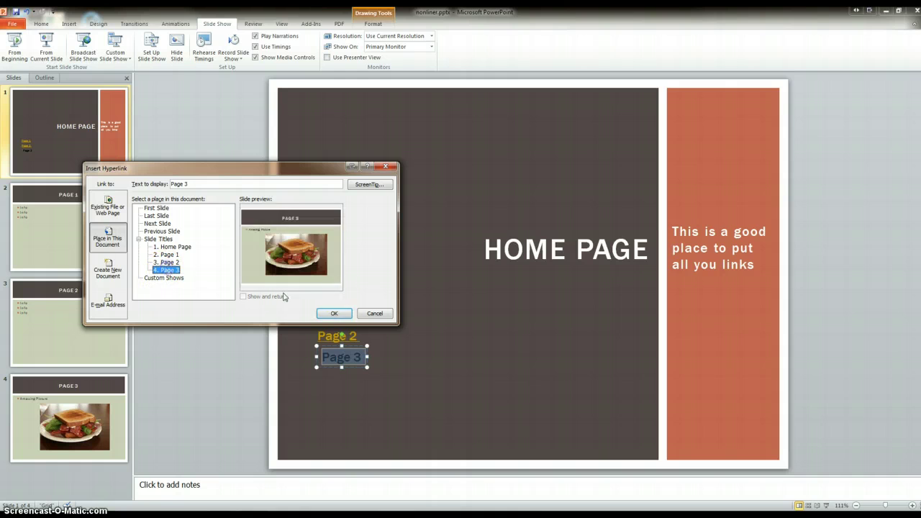
pyautogui.click(338, 313)
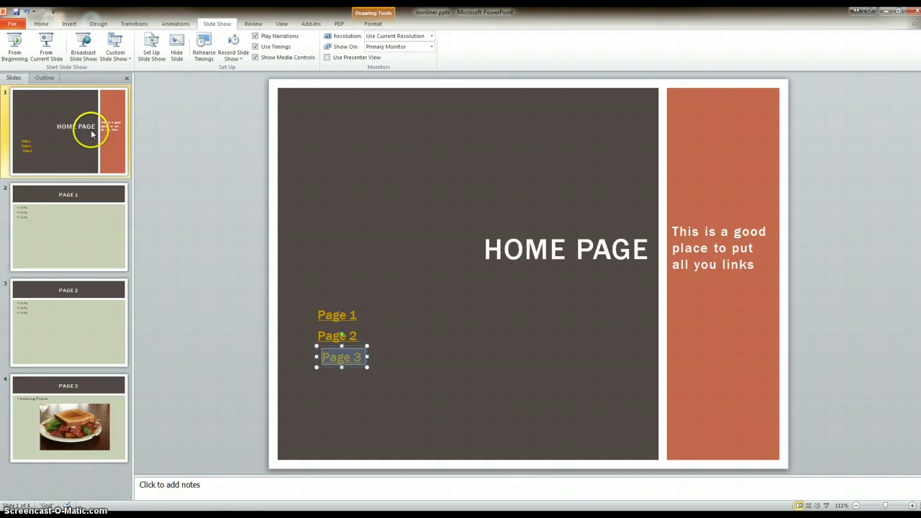
pyautogui.click(85, 242)
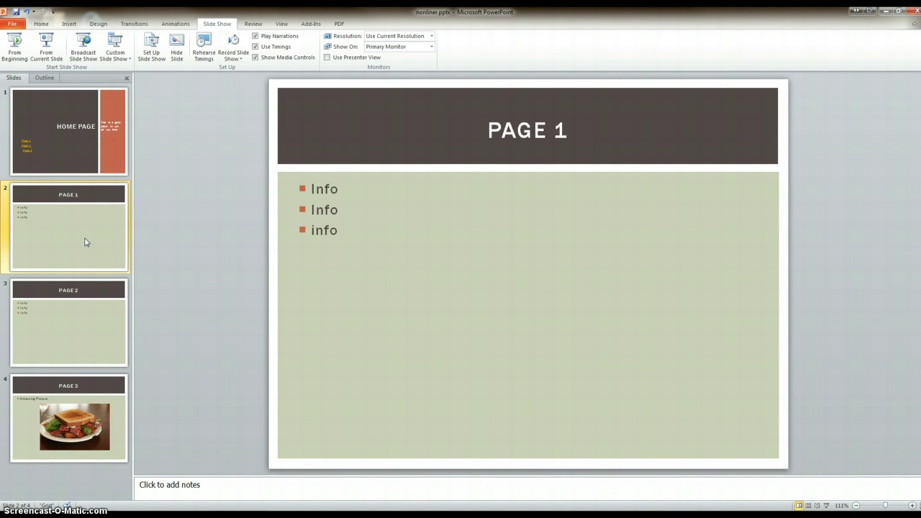
# Step: Draw an Action Button: Home at the Page 1 slide's bottom-right, hyperlinked to First Slide
pyautogui.click(67, 24)
pyautogui.click(133, 47)
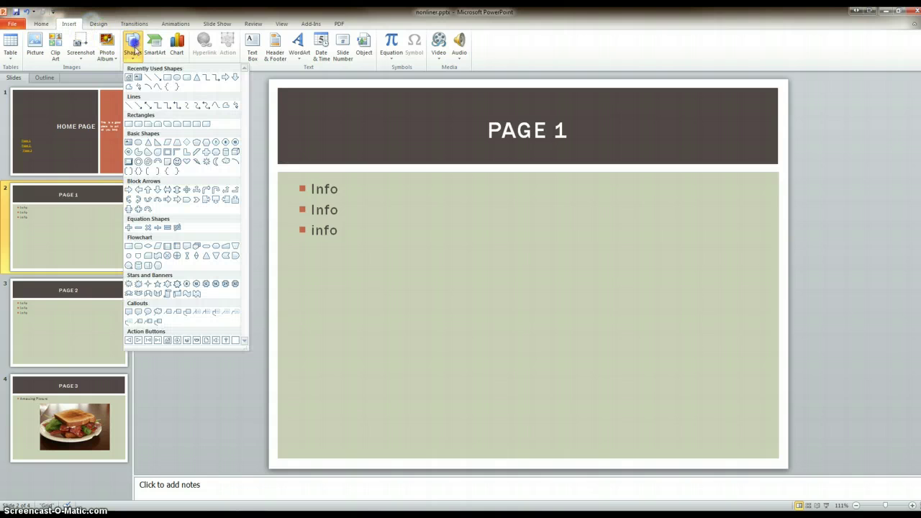
pyautogui.click(165, 341)
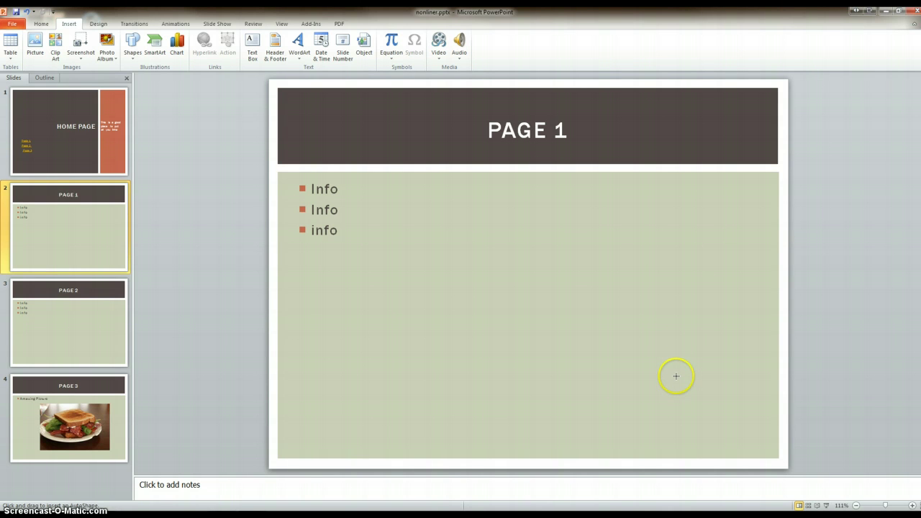
pyautogui.moveTo(678, 386); pyautogui.dragTo(744, 442)
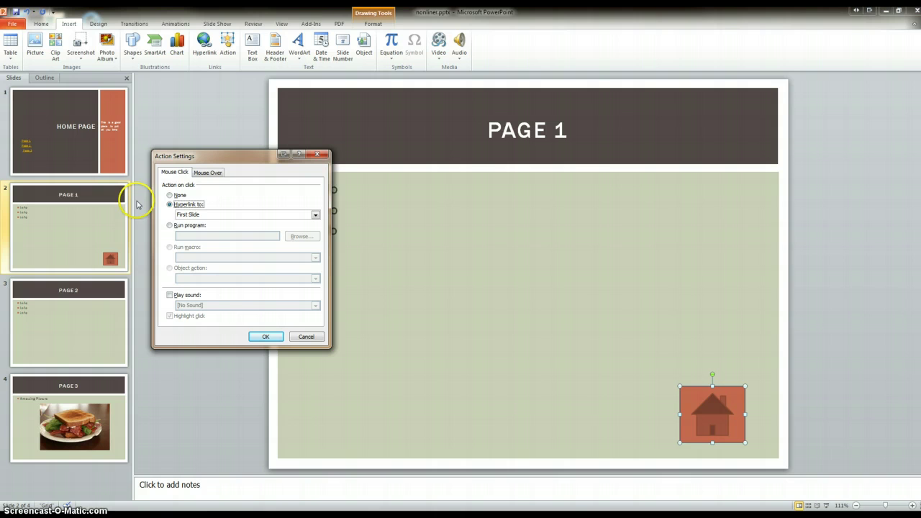
pyautogui.click(316, 216)
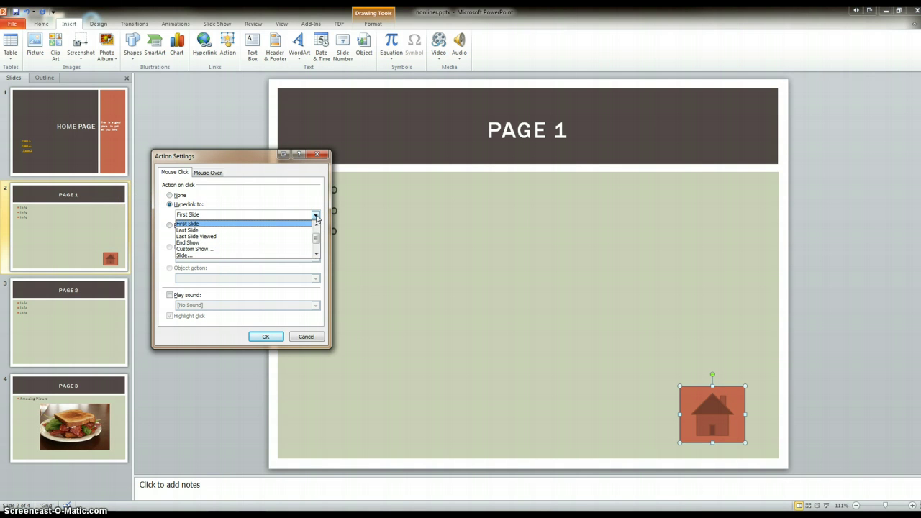
pyautogui.click(316, 216)
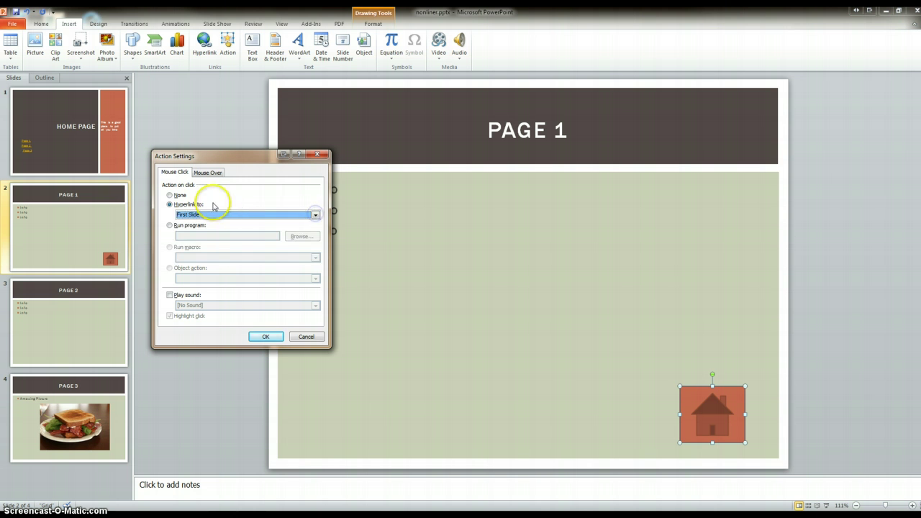
pyautogui.click(265, 337)
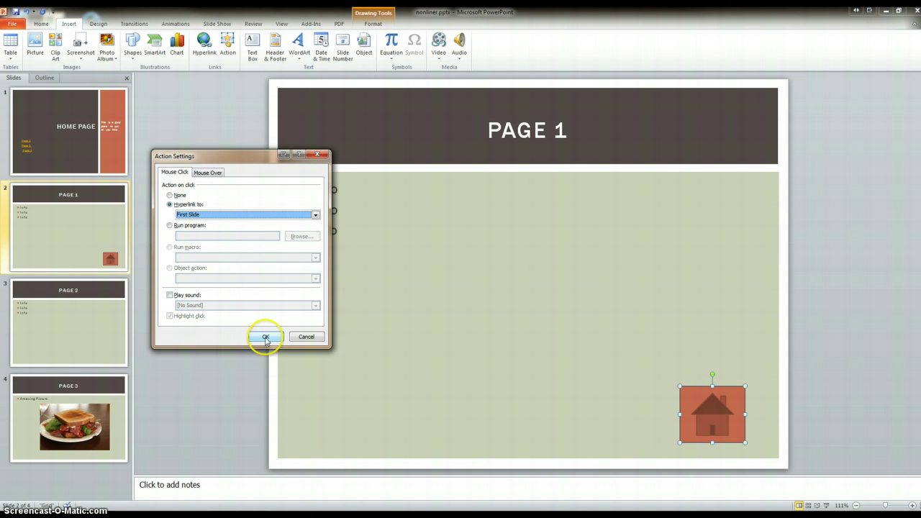
pyautogui.click(266, 338)
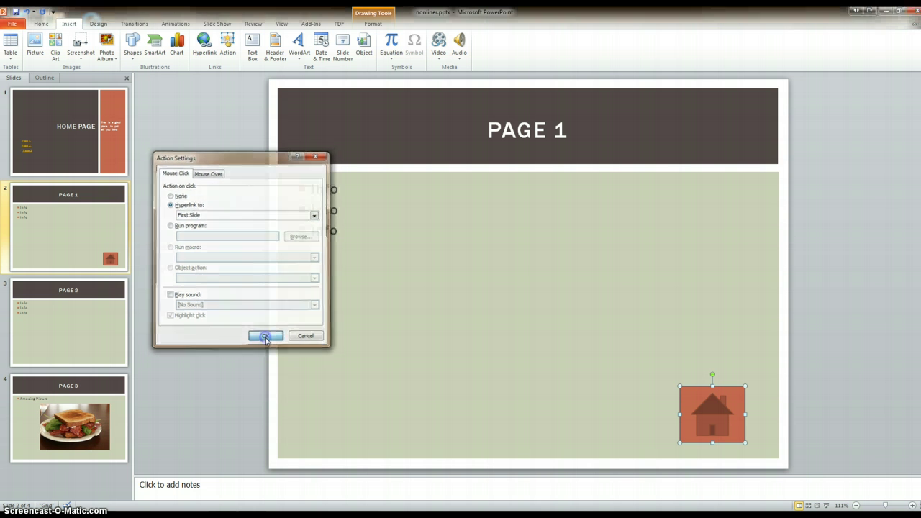
# Step: Add a bottom-right Home action button linking to First Slide on the Page 2 slide
pyautogui.click(102, 319)
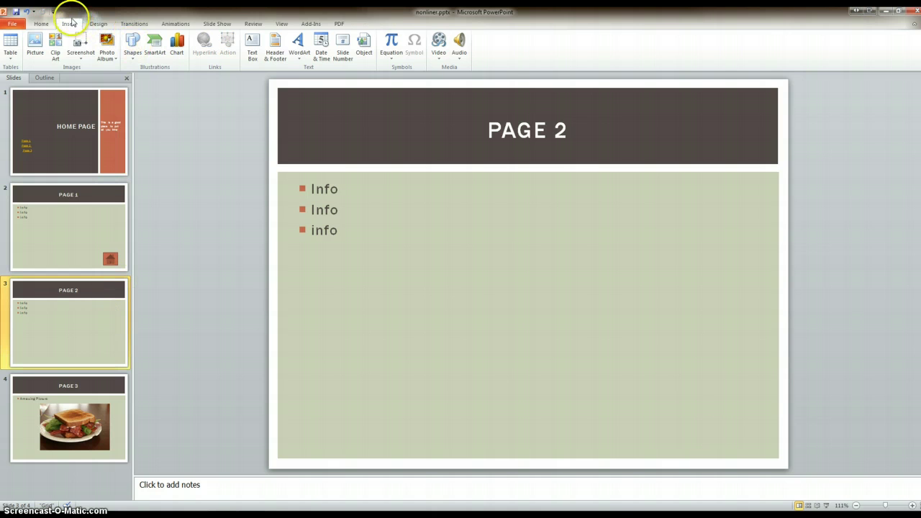
pyautogui.click(132, 46)
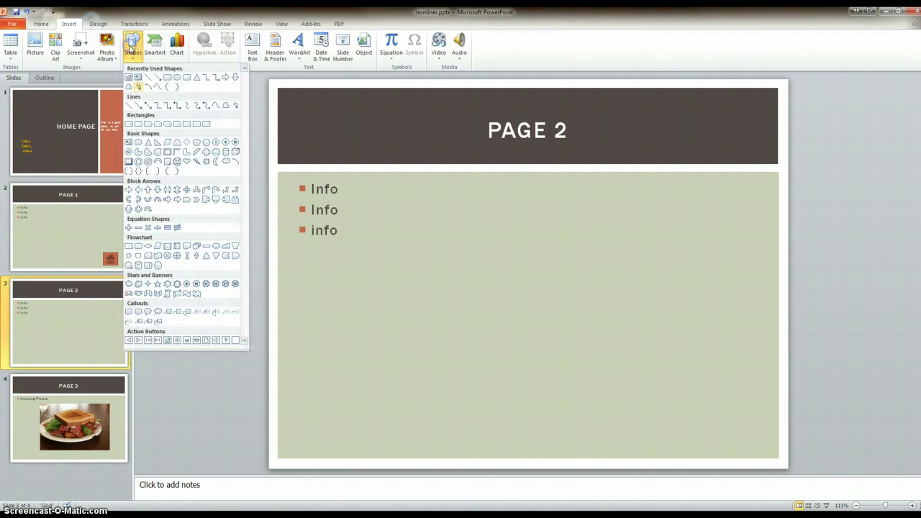
pyautogui.click(168, 341)
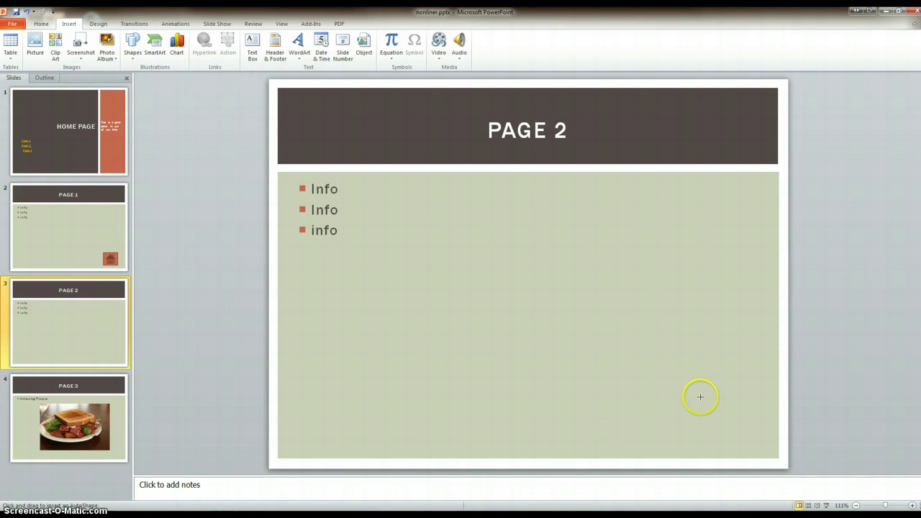
pyautogui.moveTo(700, 396); pyautogui.dragTo(749, 438)
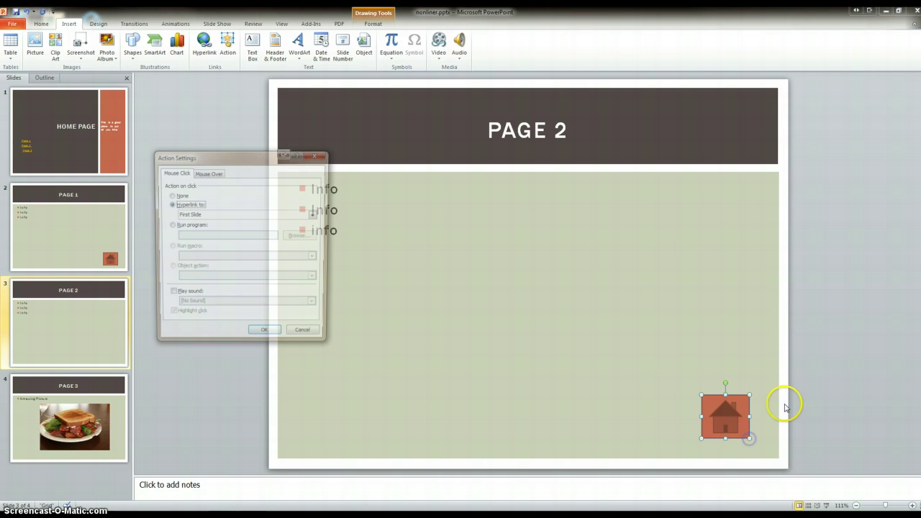
pyautogui.click(264, 337)
# Step: Add a bottom-right Home action button linking to First Slide on the Page 3 slide
pyautogui.click(104, 416)
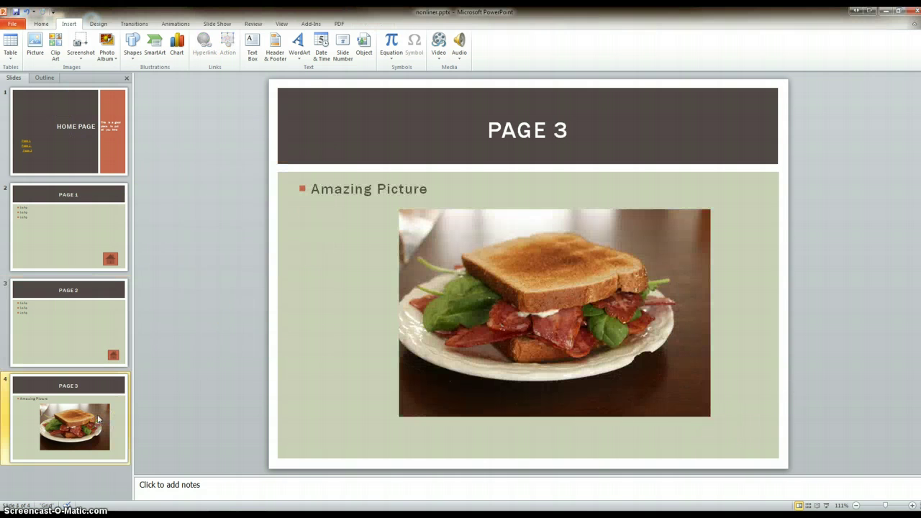
pyautogui.click(107, 26)
pyautogui.click(132, 45)
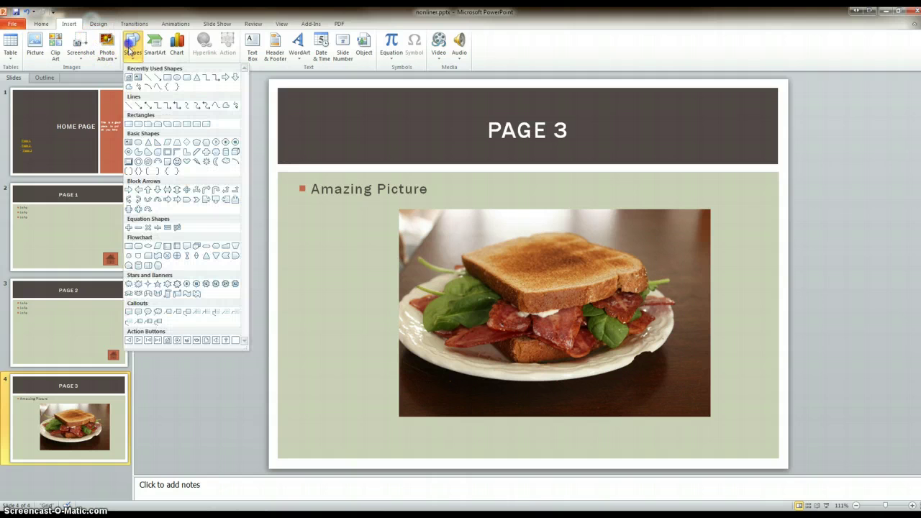
pyautogui.click(176, 340)
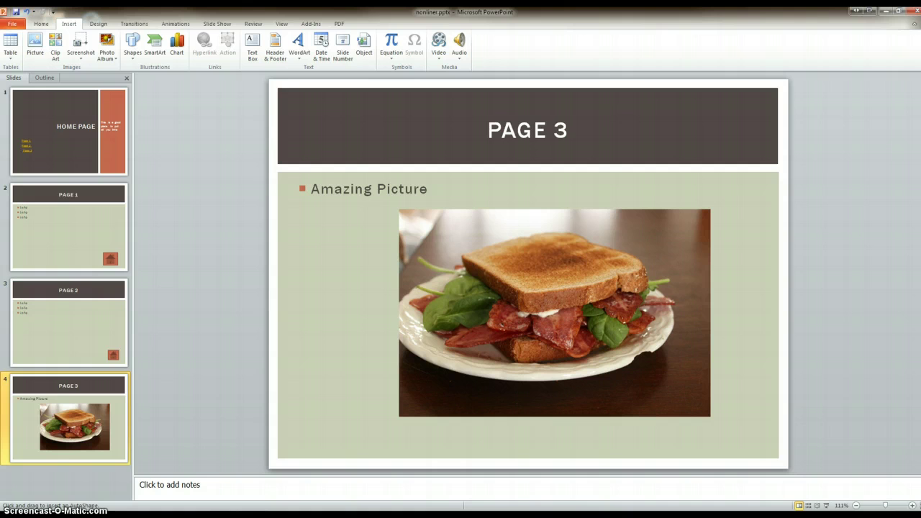
pyautogui.moveTo(719, 421); pyautogui.dragTo(771, 455)
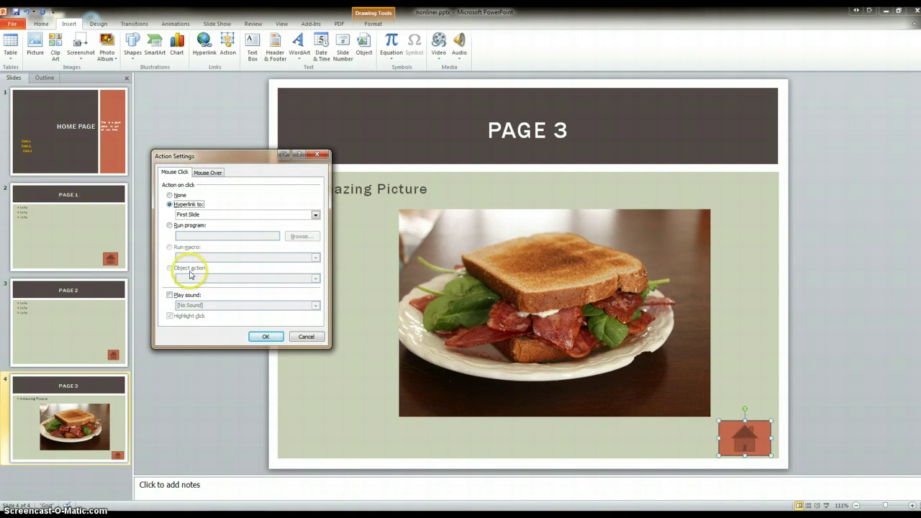
pyautogui.click(261, 337)
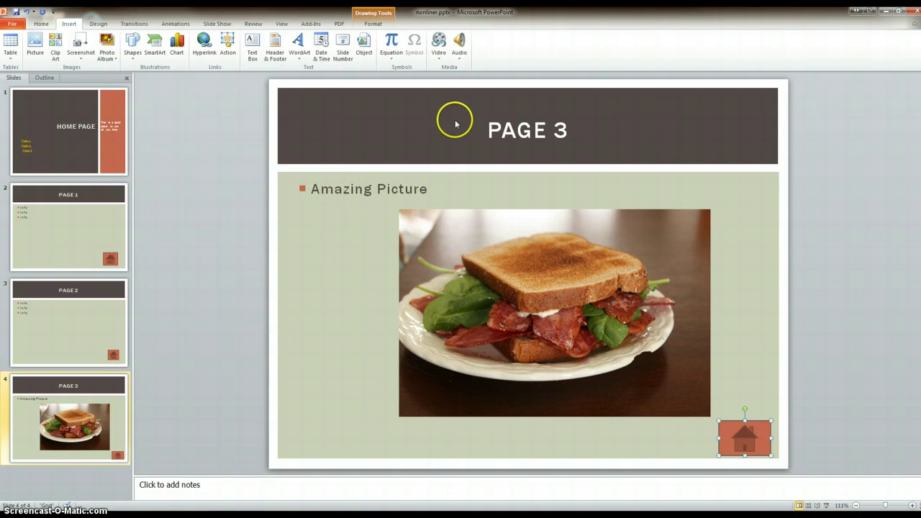
# Step: Start the slide show From Beginning to test the Home Page links
pyautogui.click(213, 25)
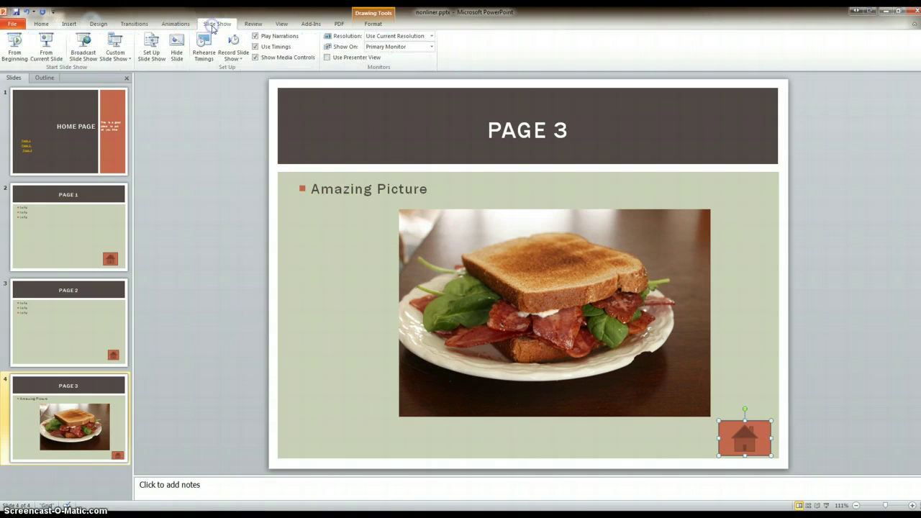
pyautogui.click(19, 33)
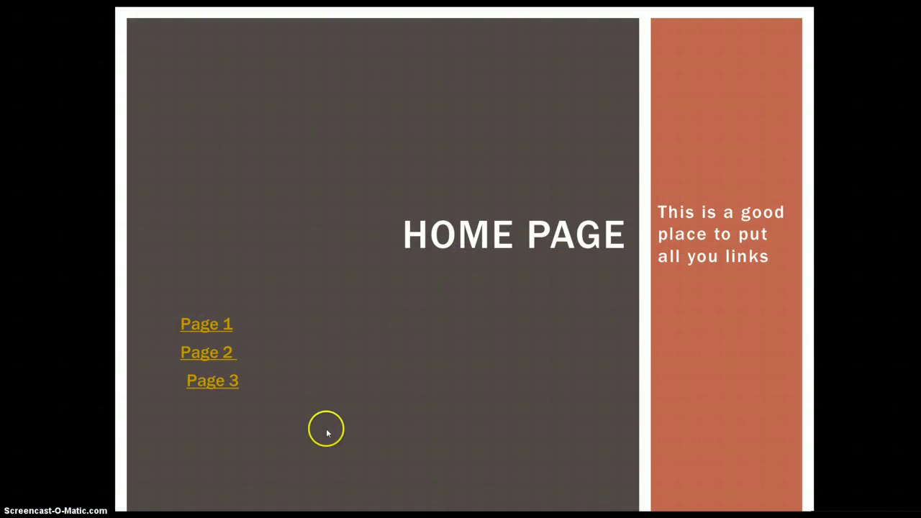